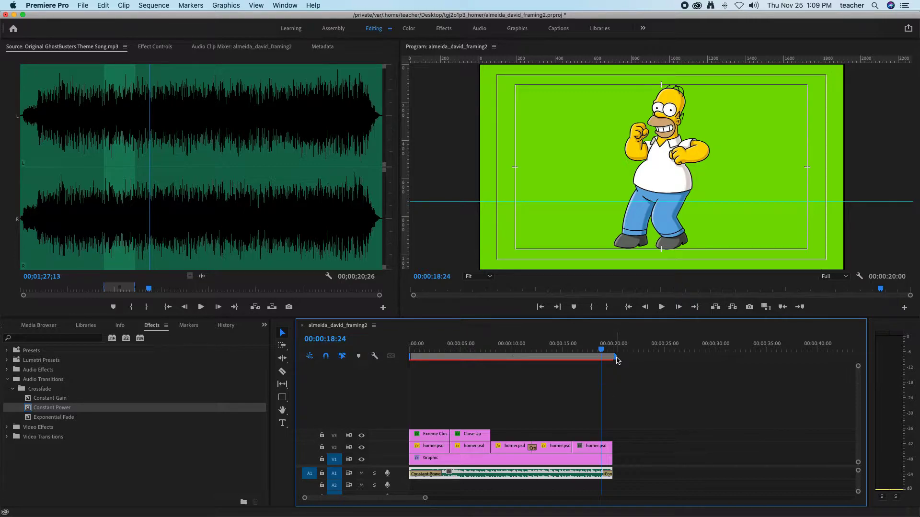
Set the work area to end with the last clip and move the playhead to 00:00:20:00 to check that end.
left_click_drag(617, 360, 691, 363)
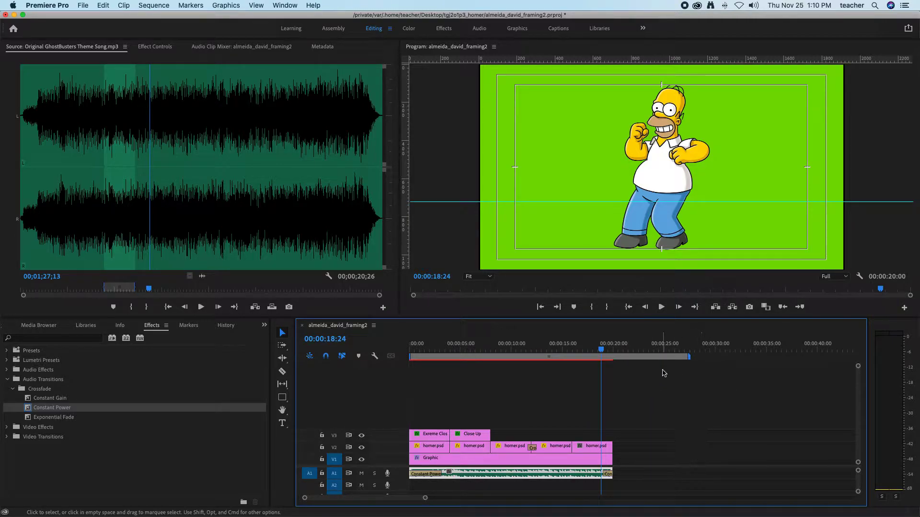
left_click_drag(690, 359, 617, 360)
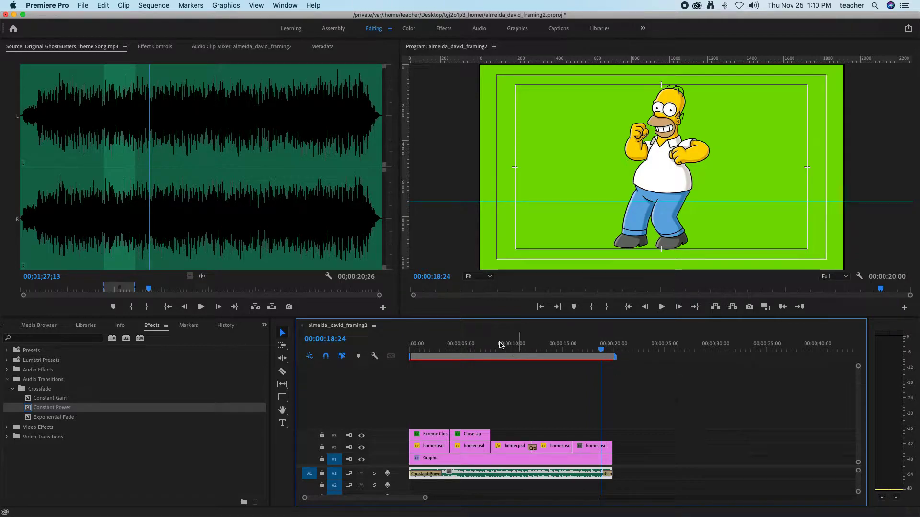
left_click(335, 338)
type("2000")
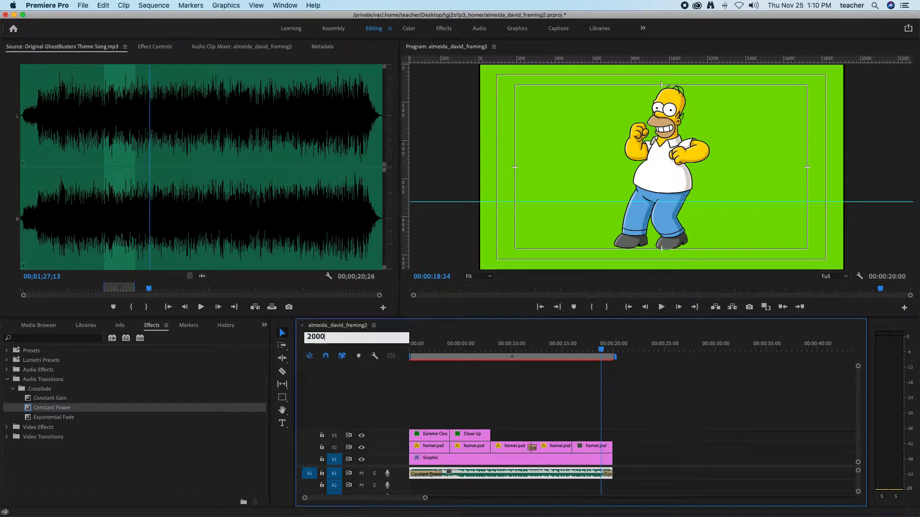
key("Return")
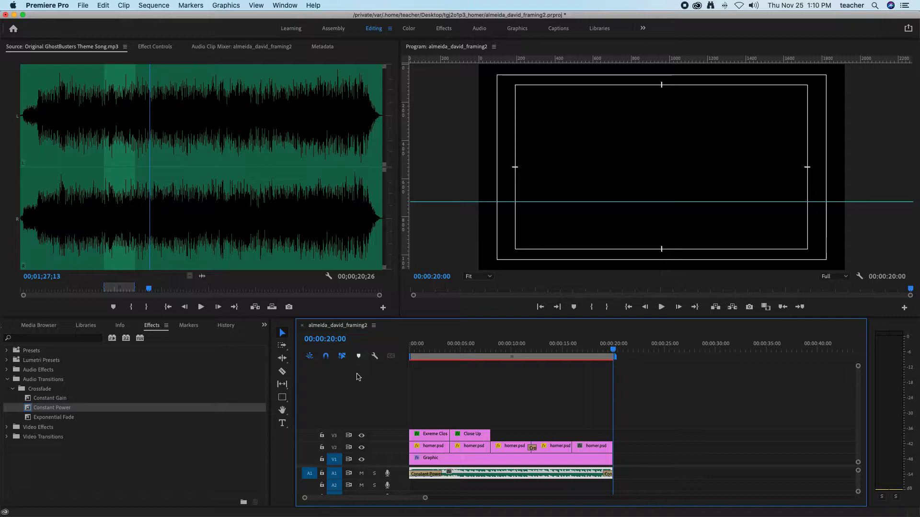
scroll(392, 498, "up", 3)
scroll(393, 498, "down", 3)
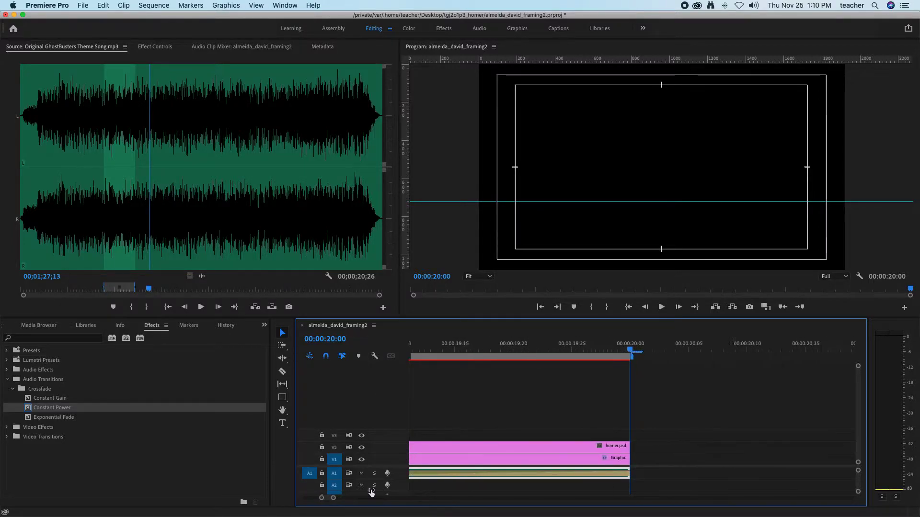
left_click_drag(407, 491, 439, 494)
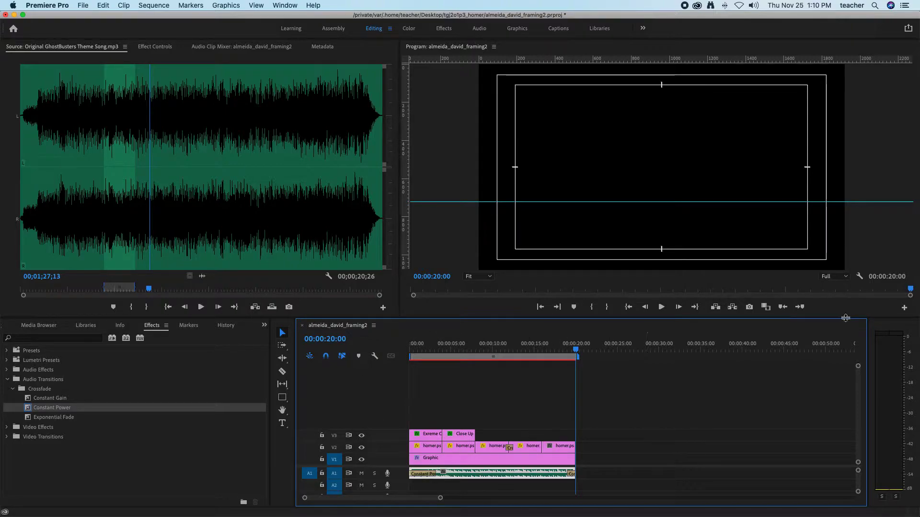
Look at the export options with the Libraries panel active and return to the sequence timeline.
left_click(93, 326)
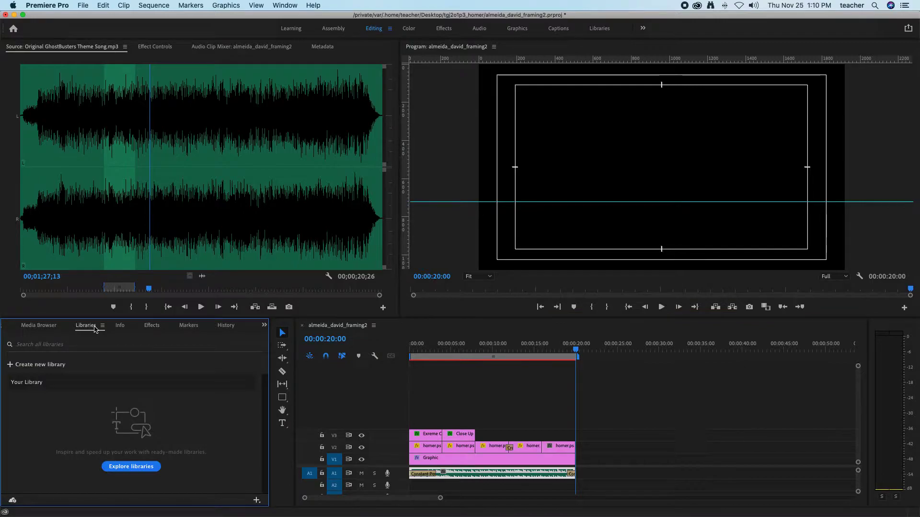
left_click(83, 5)
mouse_move(120, 273)
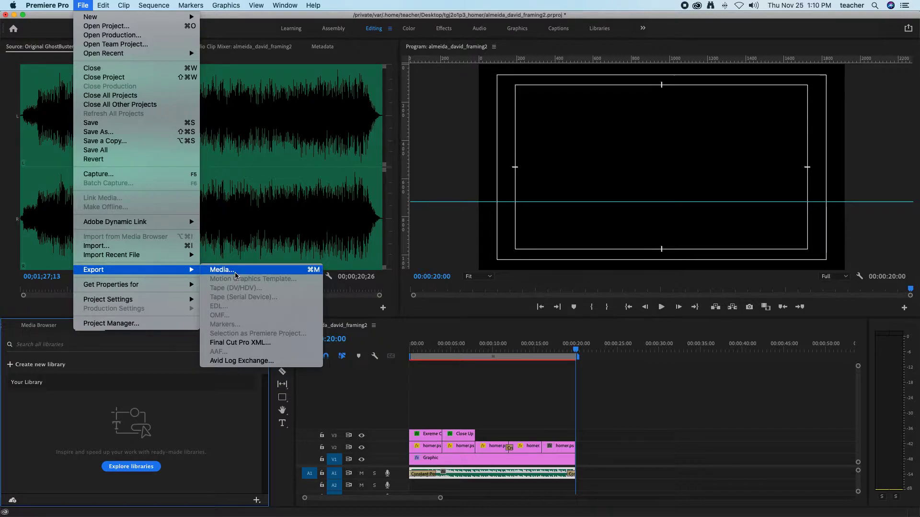
left_click(351, 329)
left_click(351, 329)
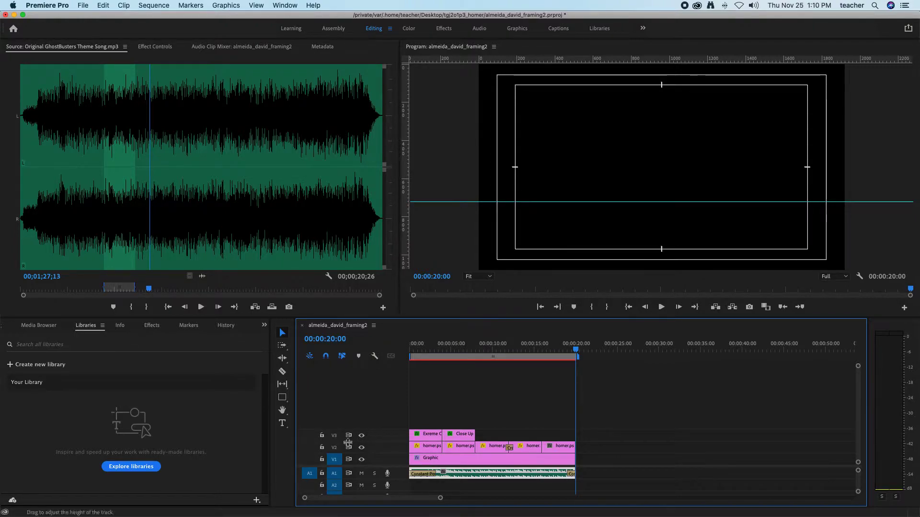
Hide video tracks V3 and V2 to check the picture at about 6 seconds, and show both tracks again.
left_click(361, 435)
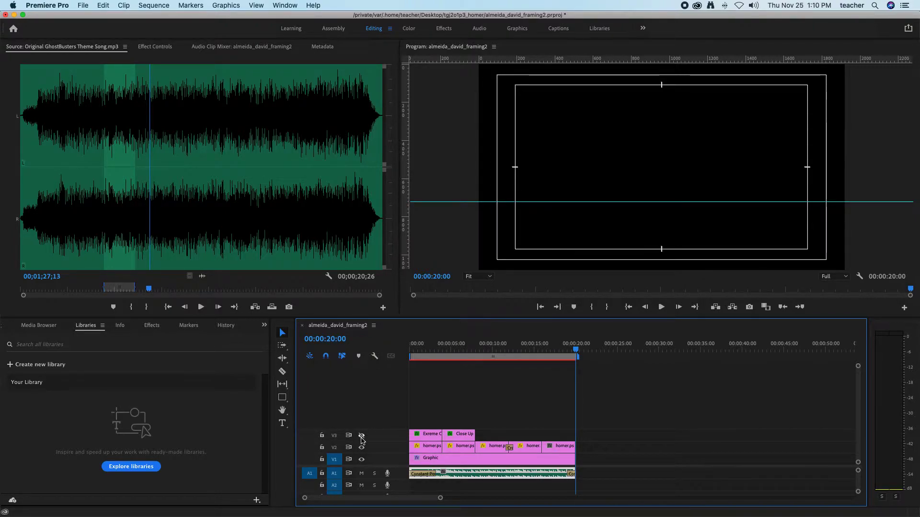
left_click(361, 447)
left_click_drag(550, 378, 459, 372)
left_click(362, 434)
left_click(362, 447)
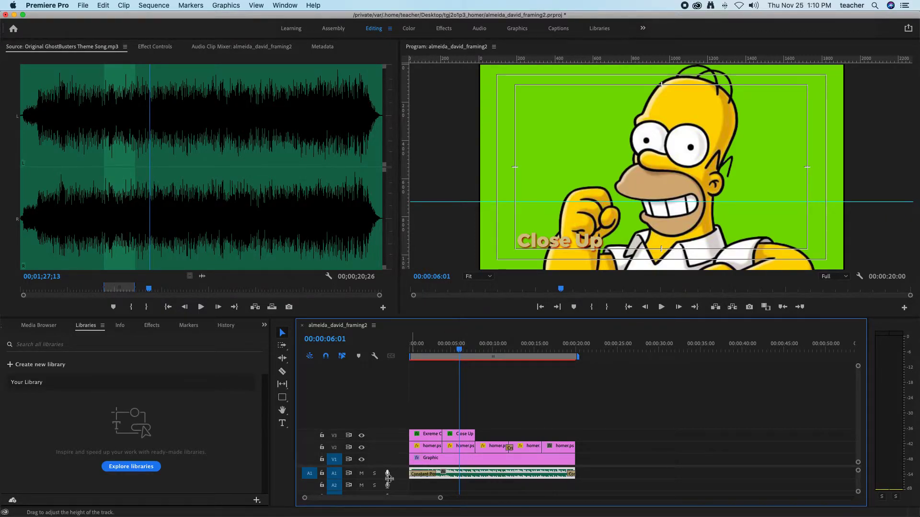
Mute and unmute audio track A1, and move the playhead to 00:00:04:22.
left_click(361, 475)
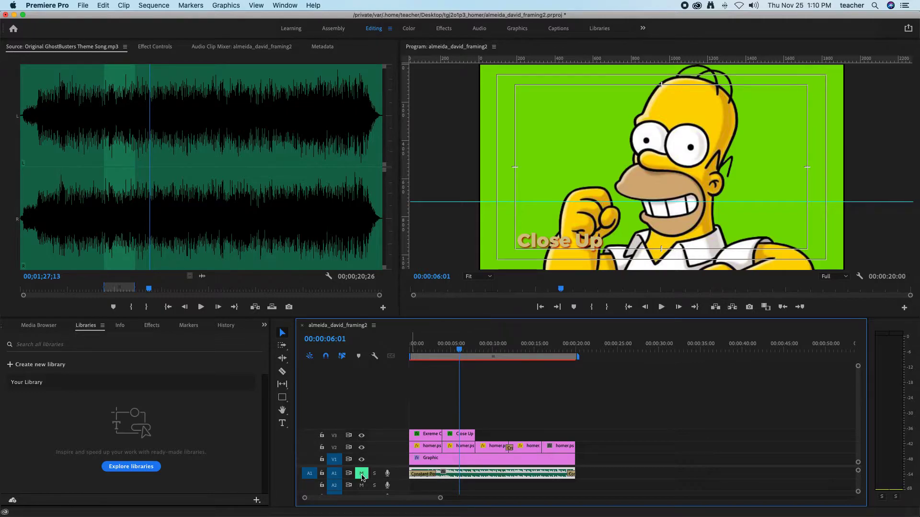
left_click(361, 475)
left_click(454, 351)
left_click_drag(454, 351, 448, 351)
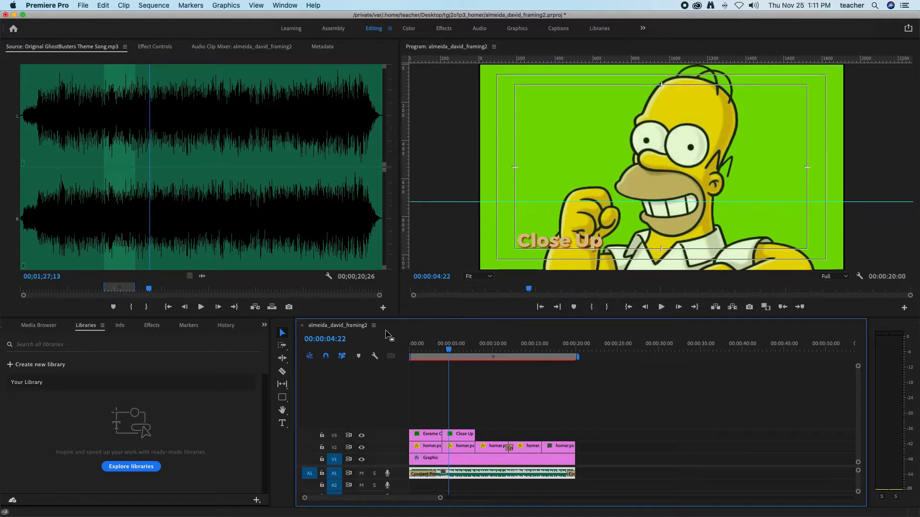
Open the media export settings for the sequence and choose H.264 as the format.
left_click(85, 6)
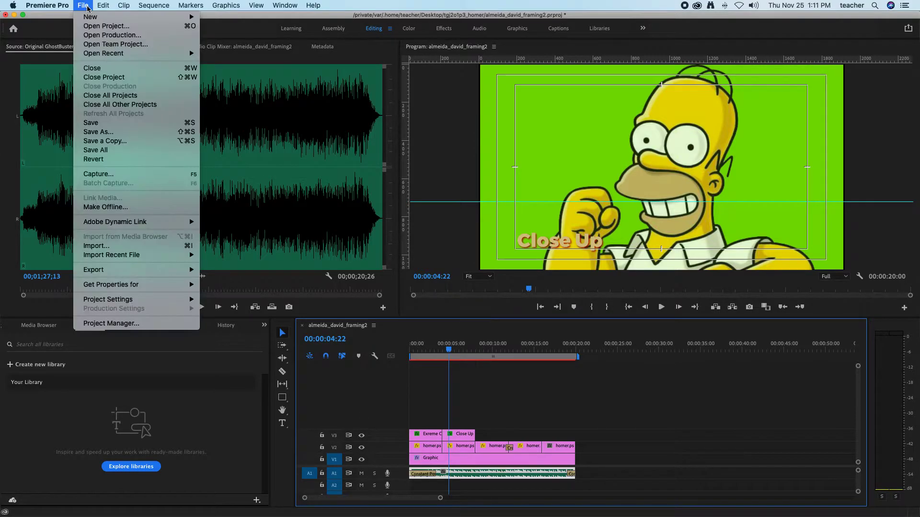
mouse_move(147, 270)
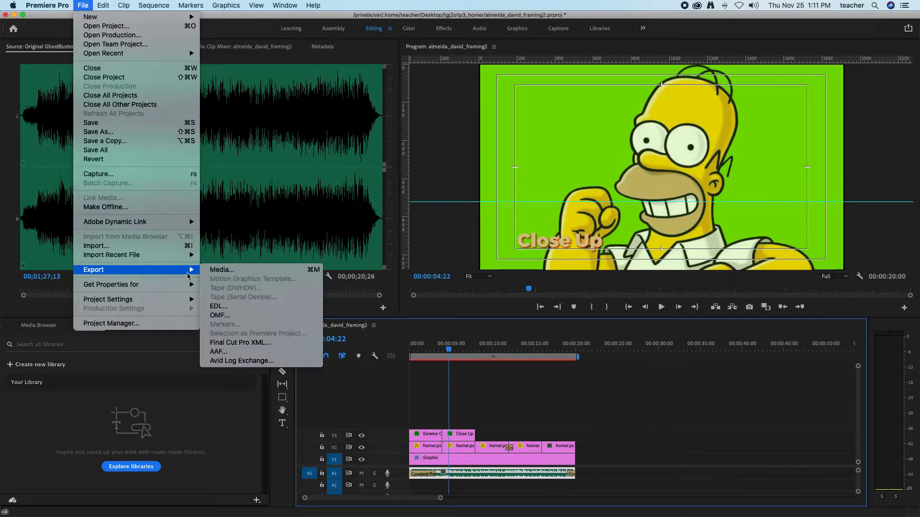
left_click(225, 273)
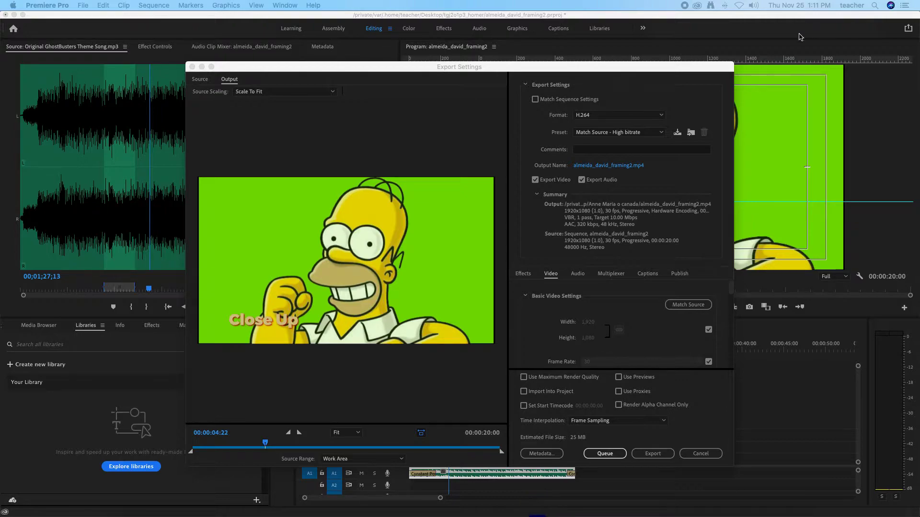
left_click_drag(418, 71, 380, 68)
left_click(557, 114)
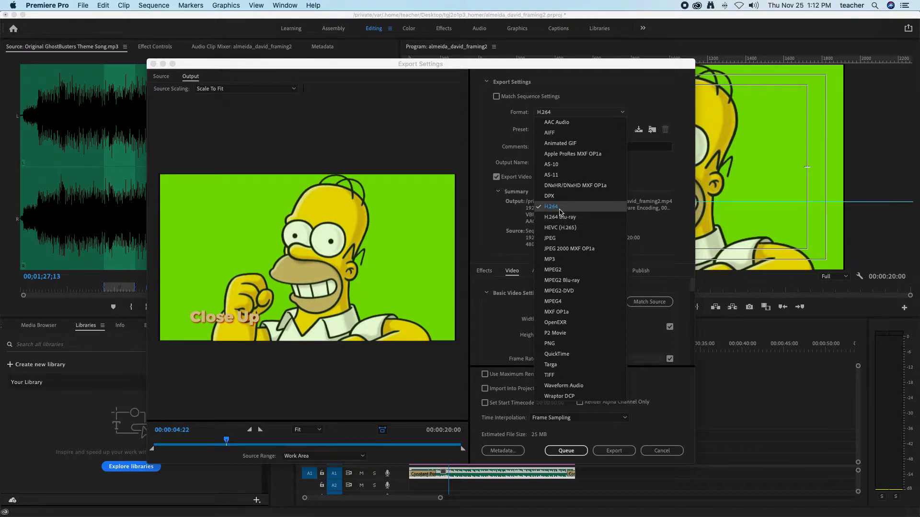
left_click(551, 209)
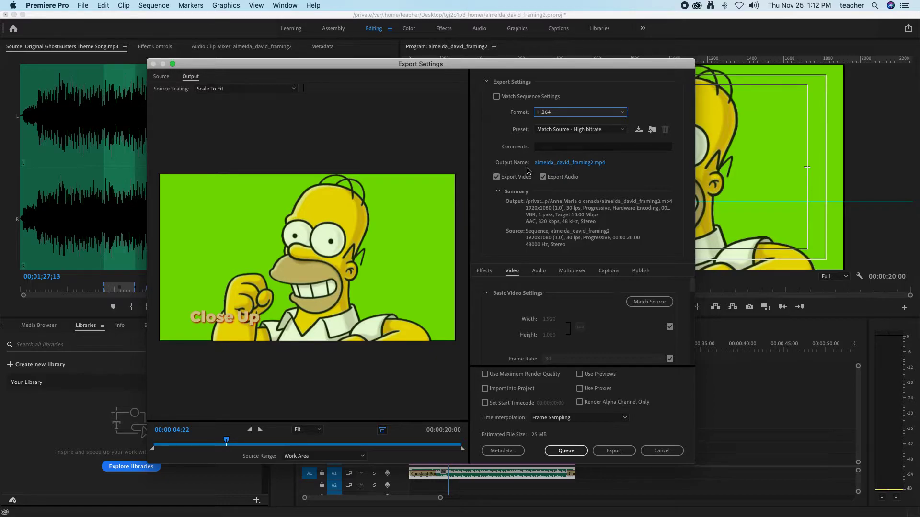
Set the export to save in the Desktop's tgj2o1p3_homer folder and remove the final 2 from its file name.
left_click(589, 164)
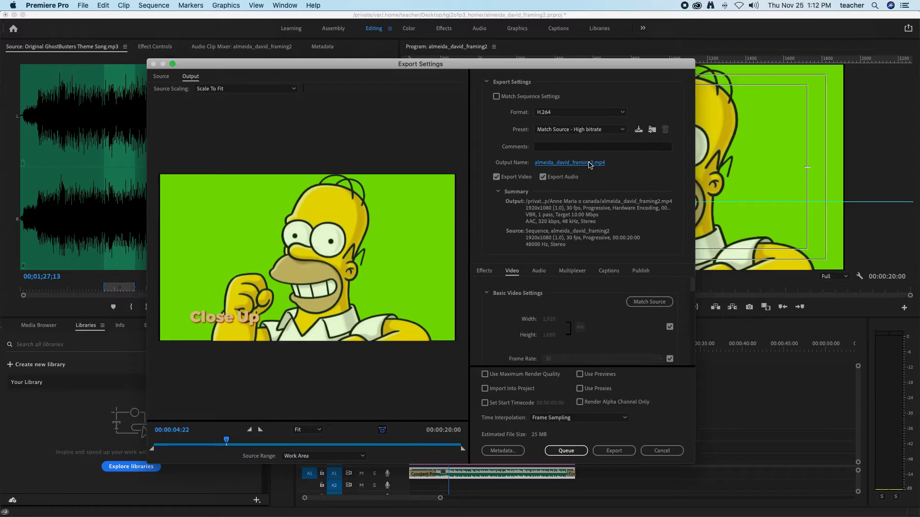
left_click(589, 164)
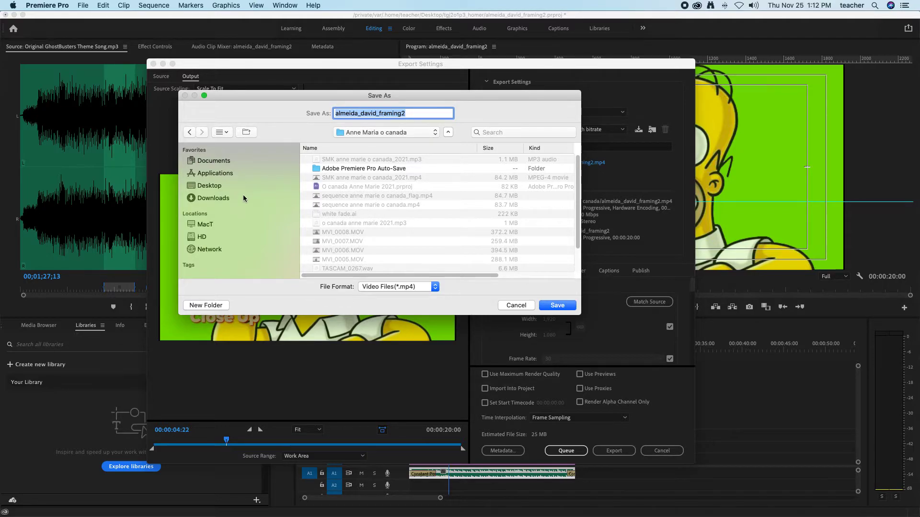
left_click(213, 187)
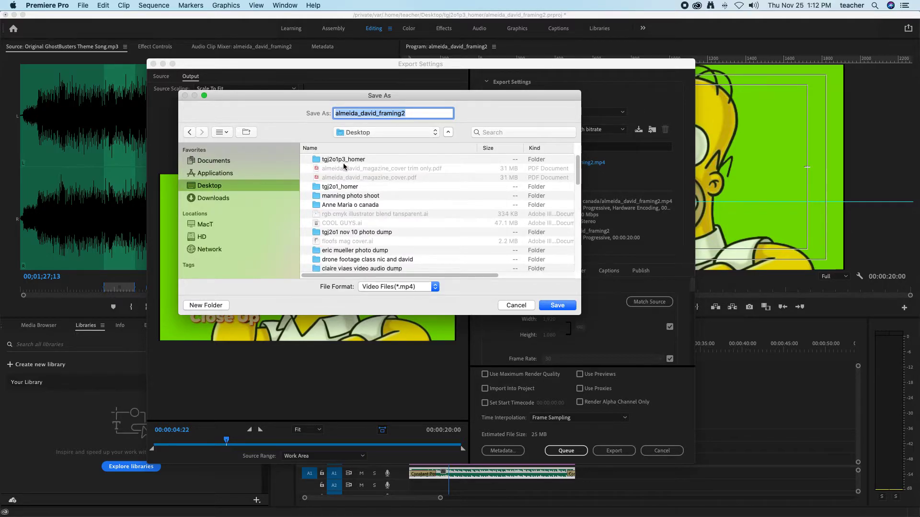
left_click(343, 163)
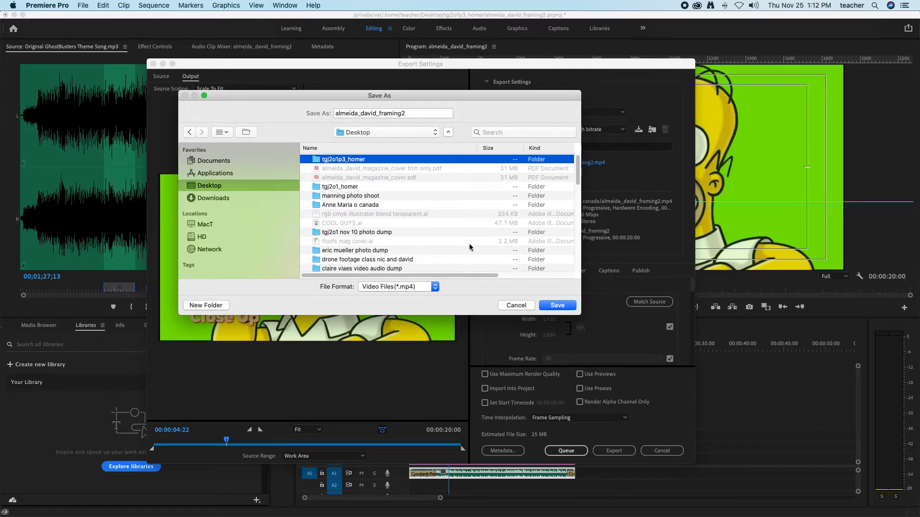
left_click(554, 307)
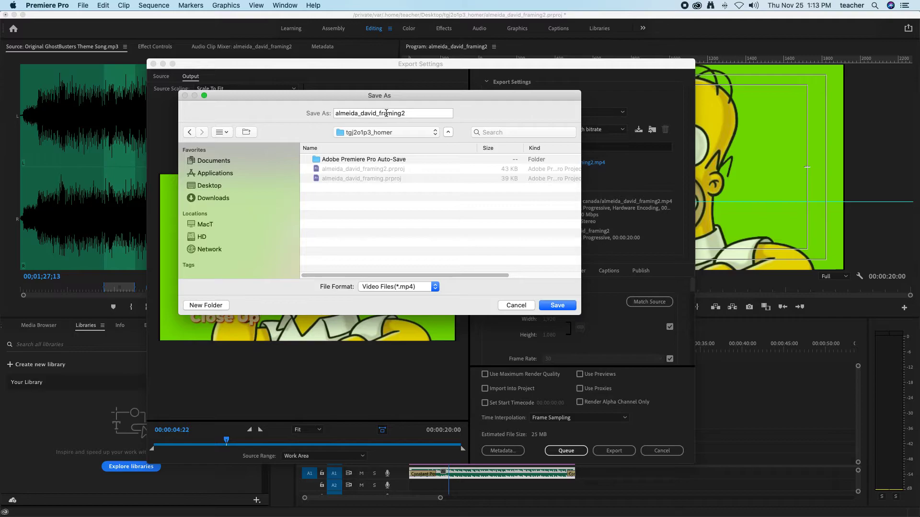
left_click(402, 113)
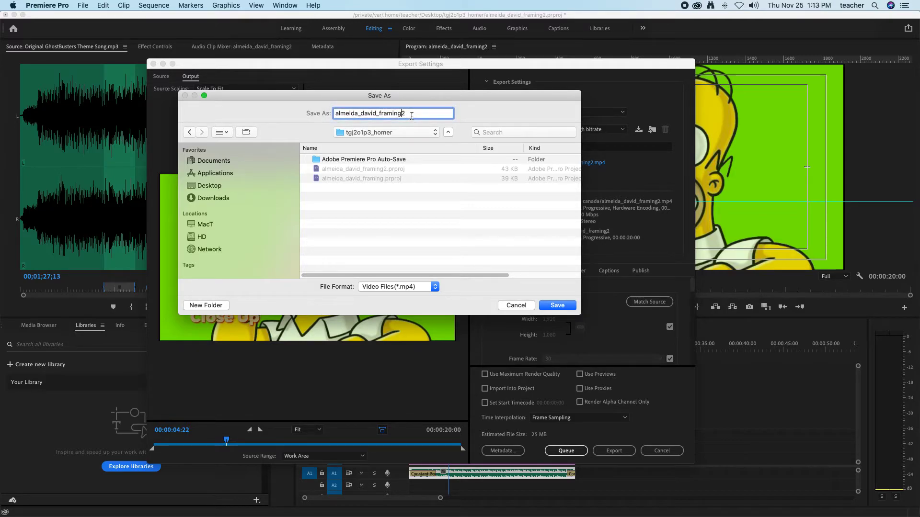
key("Delete")
left_click(565, 309)
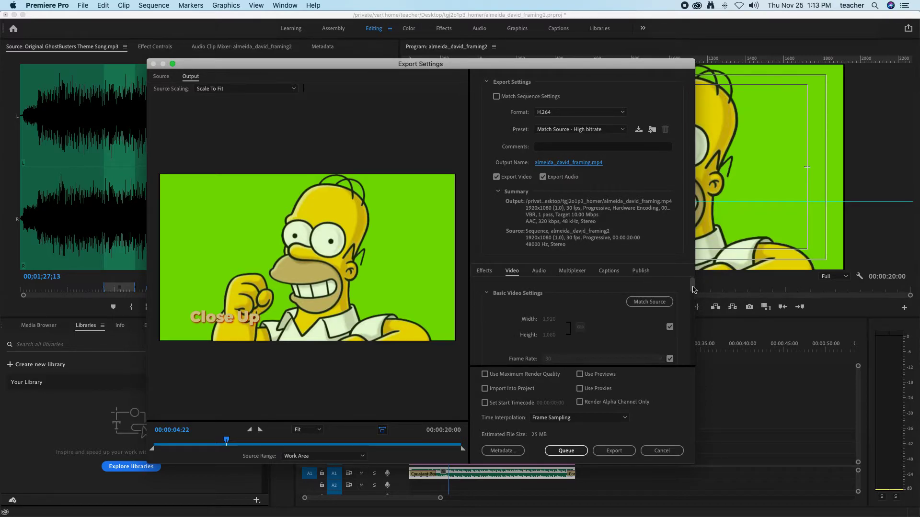
Review the video settings, scrub the export preview to about 17 seconds, and export the sequence.
scroll(692, 292, "down", 2)
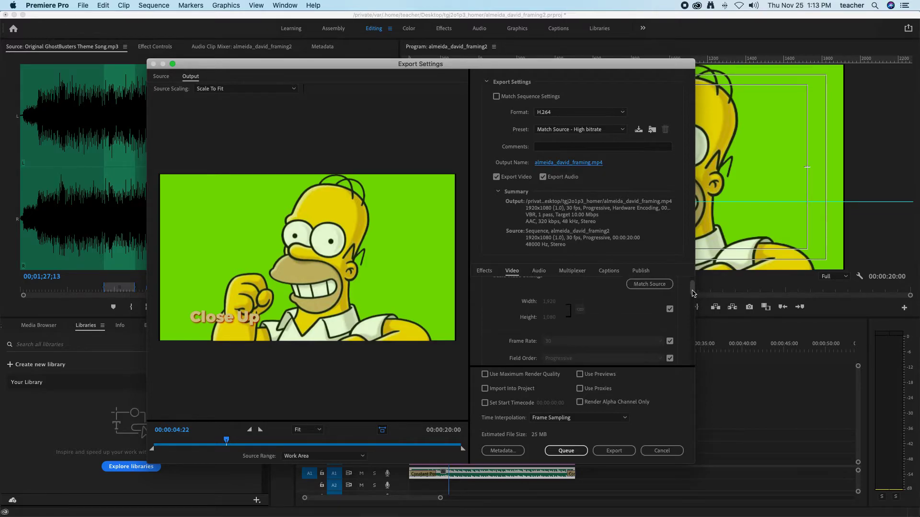
scroll(629, 315, "up", 2)
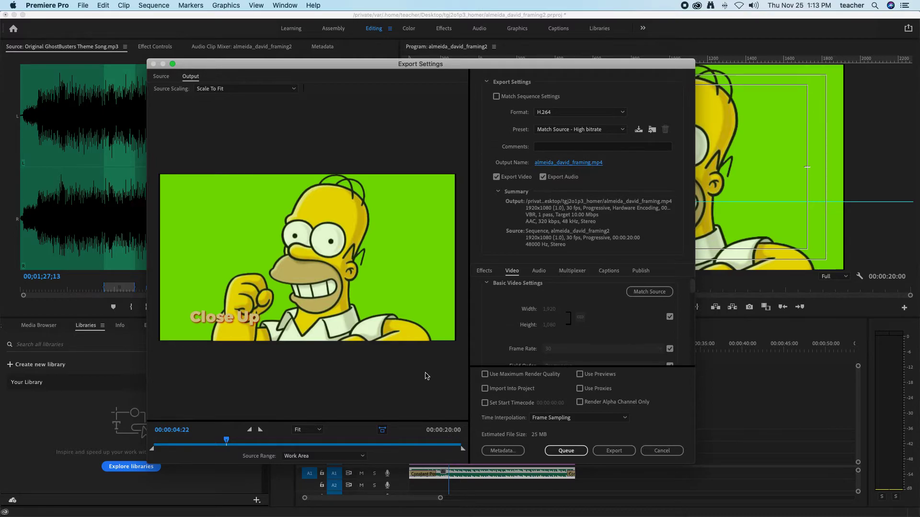
left_click_drag(228, 441, 416, 442)
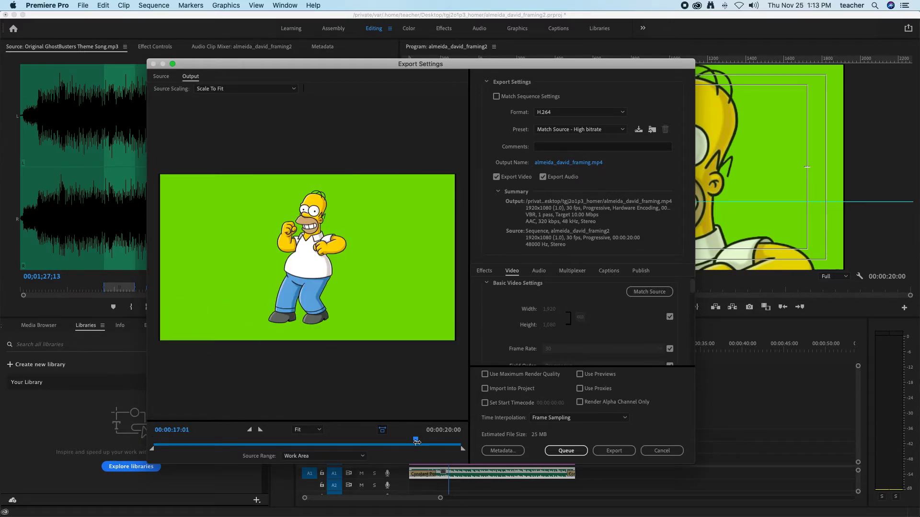
left_click(572, 452)
left_click(615, 452)
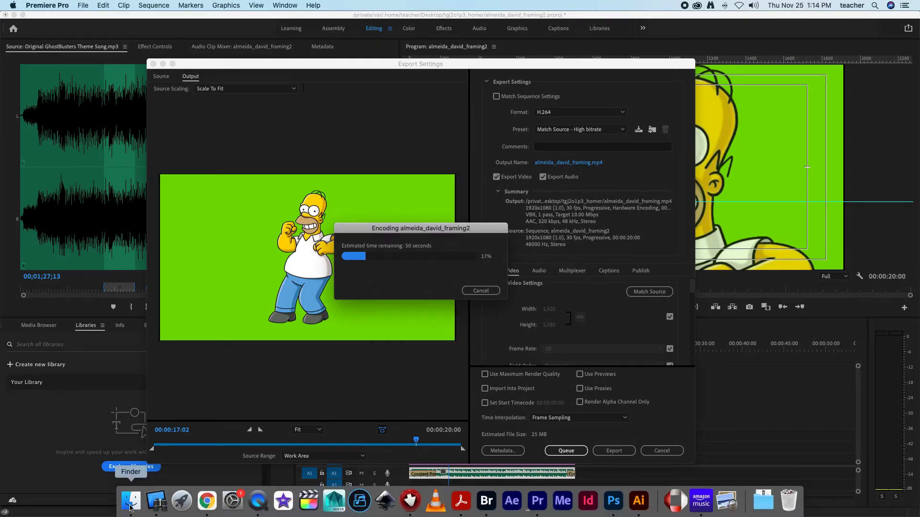
Switch to Finder and select the exported MP4 in the Desktop's tgj2o1p3_homer folder, widening the window to check its size and kind.
left_click(130, 504)
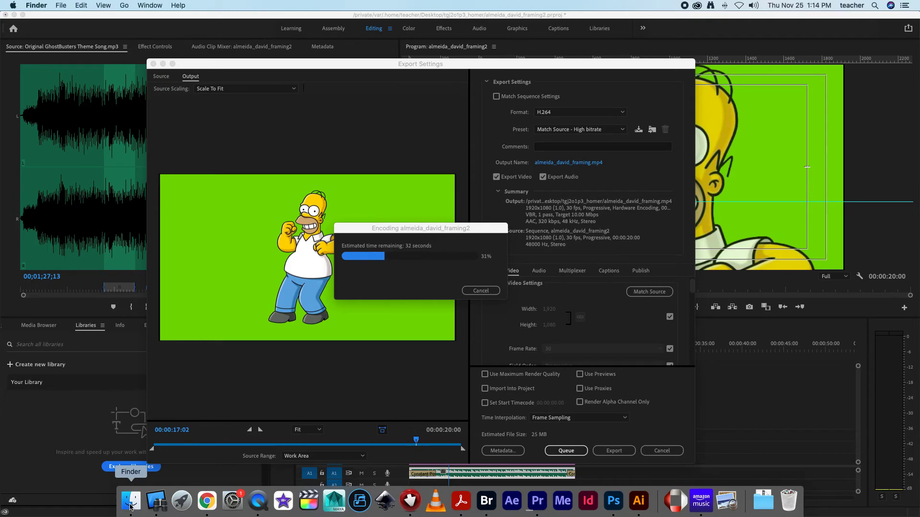
left_click(130, 506)
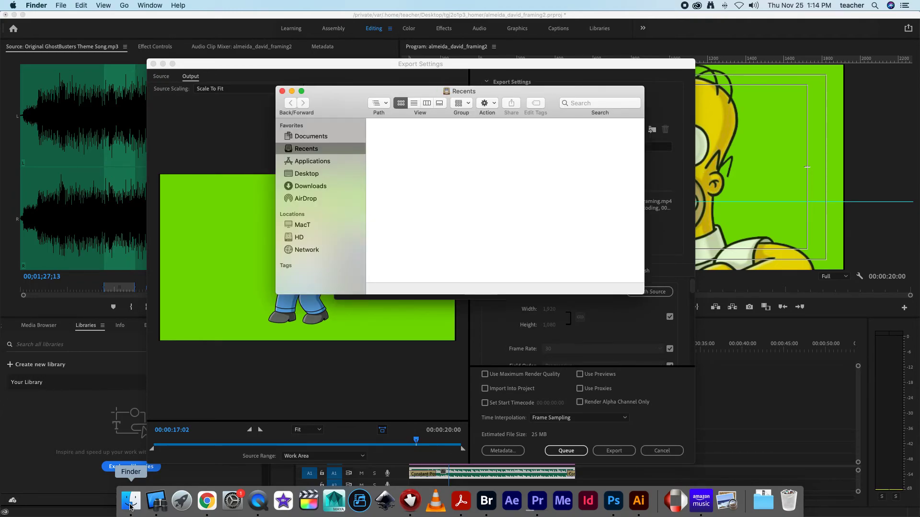
left_click(309, 175)
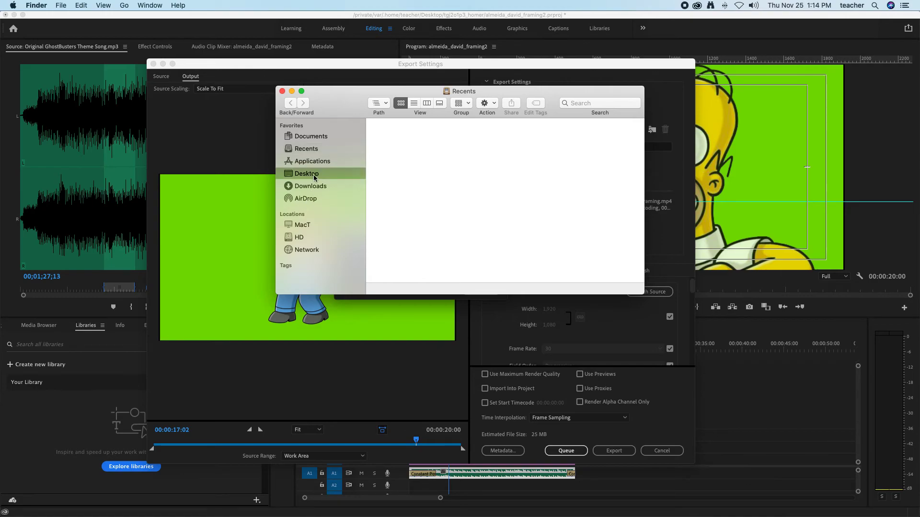
left_click(409, 135)
left_click(372, 135)
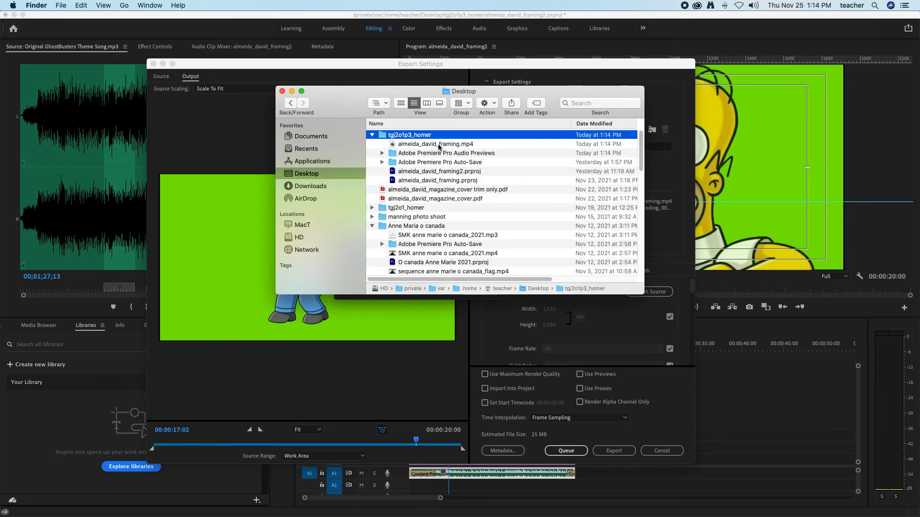
left_click_drag(644, 161, 790, 164)
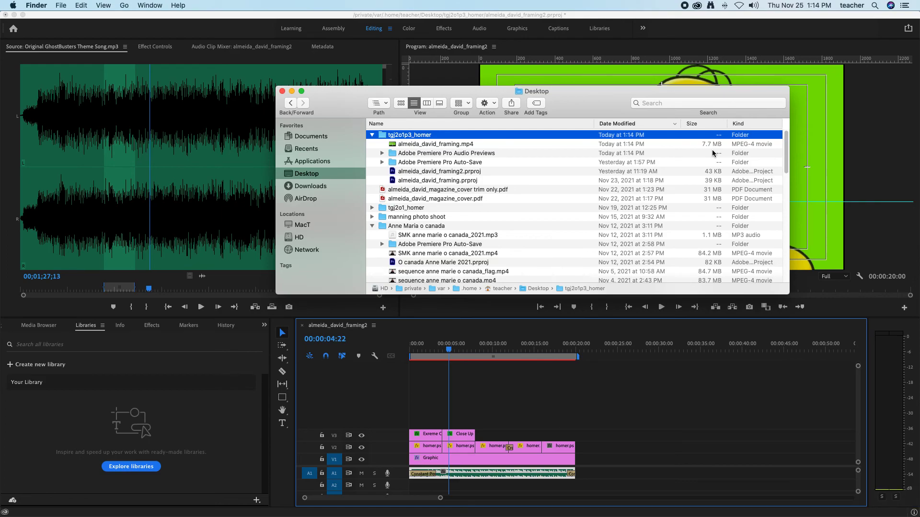
left_click(462, 146)
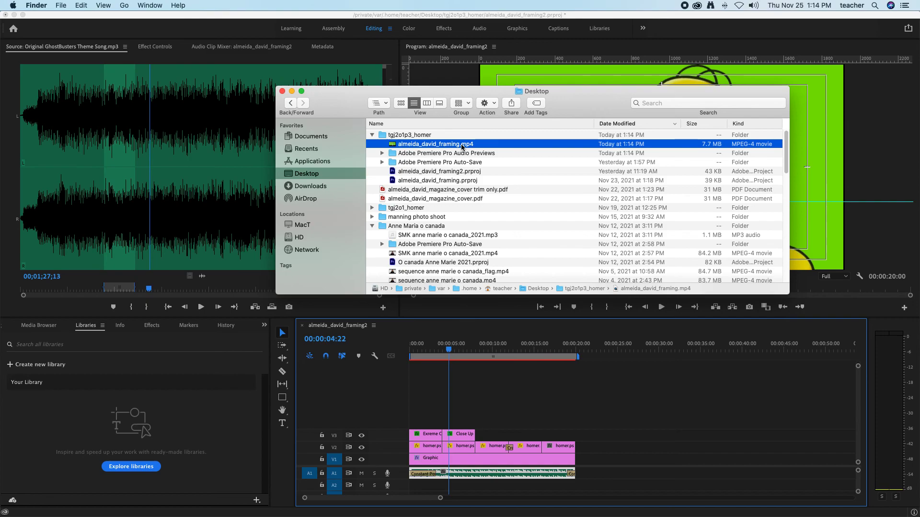